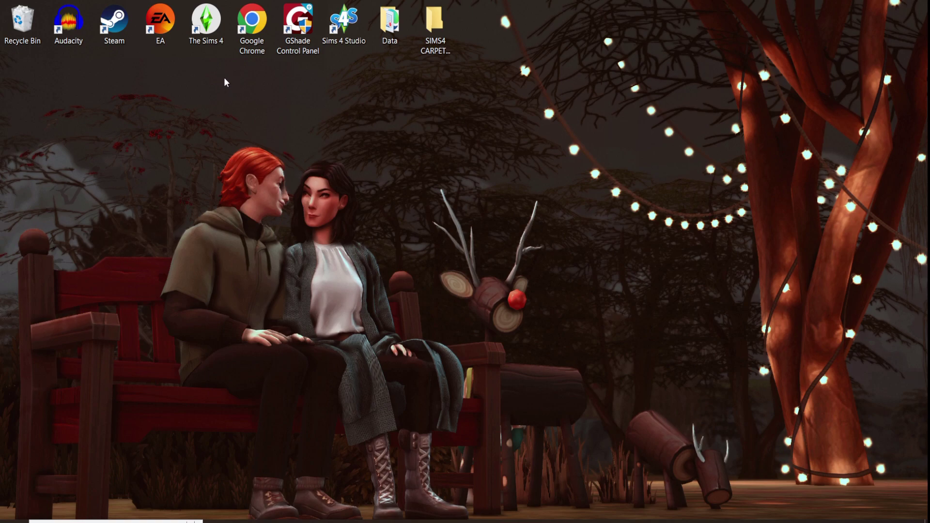
Open the file location of The Sims 4 desktop shortcut and clear the selection in its Bin folder
click(209, 25)
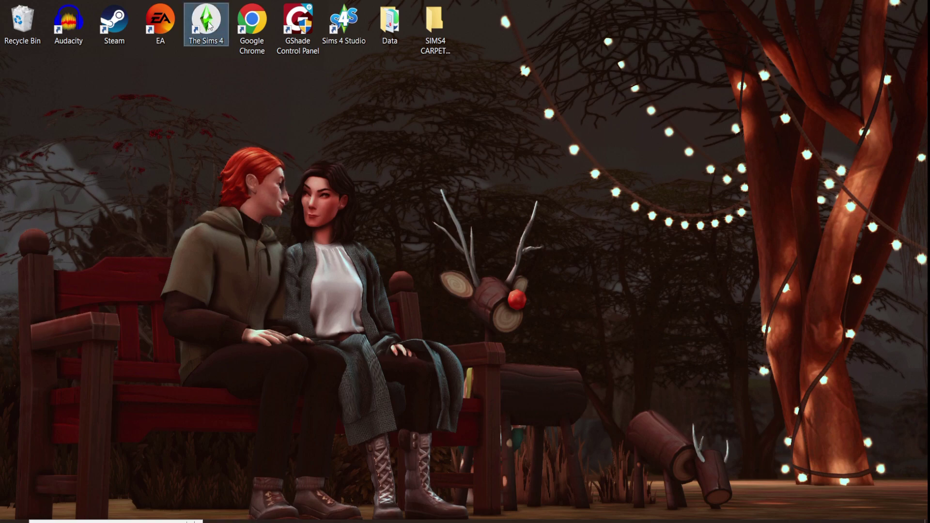
right_click(210, 25)
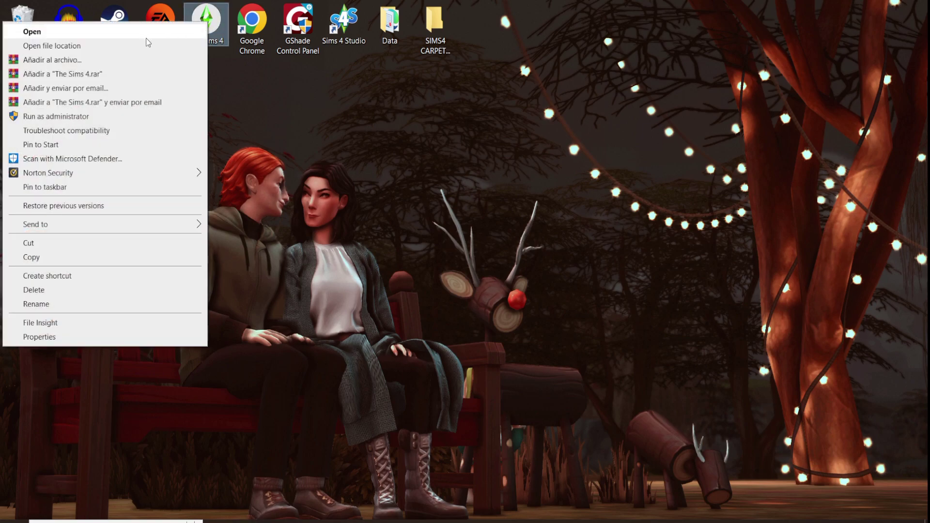
click(76, 47)
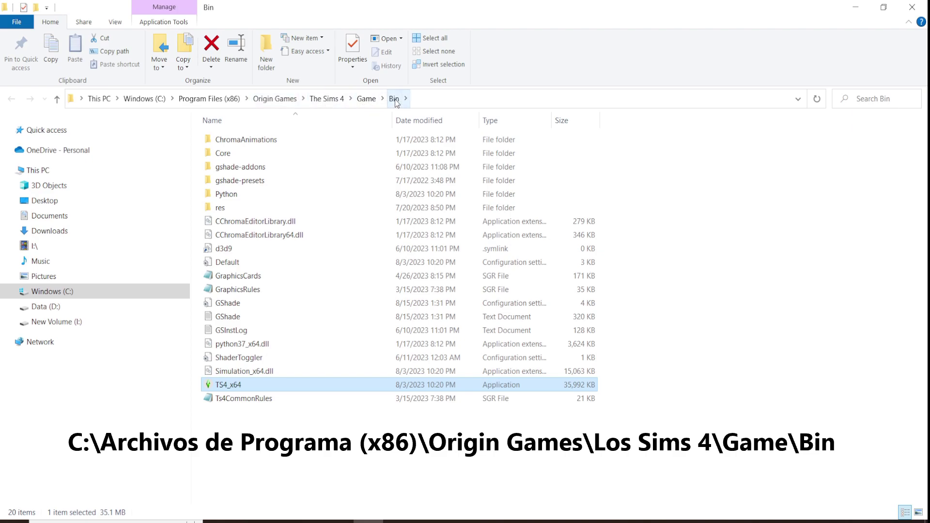
click(328, 483)
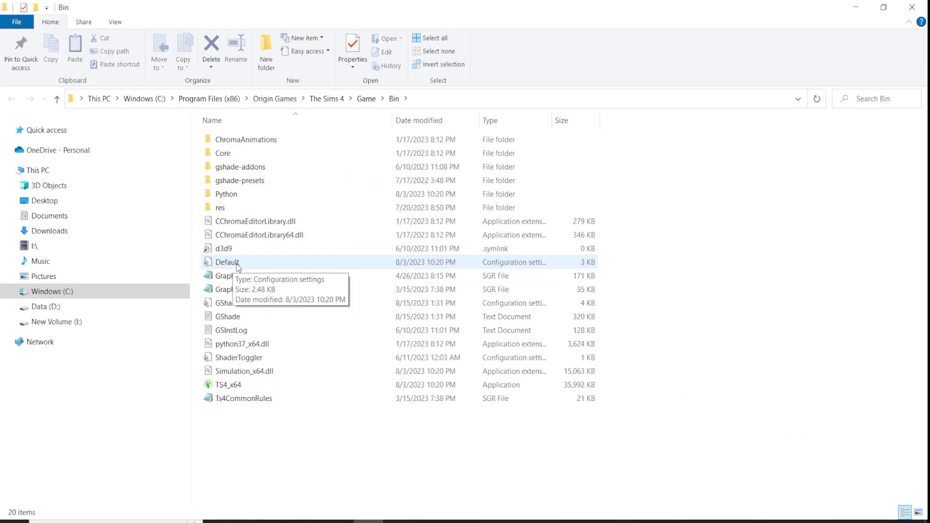
Copy the Default configuration file from the game's Bin folder and minimize the folder window
click(237, 266)
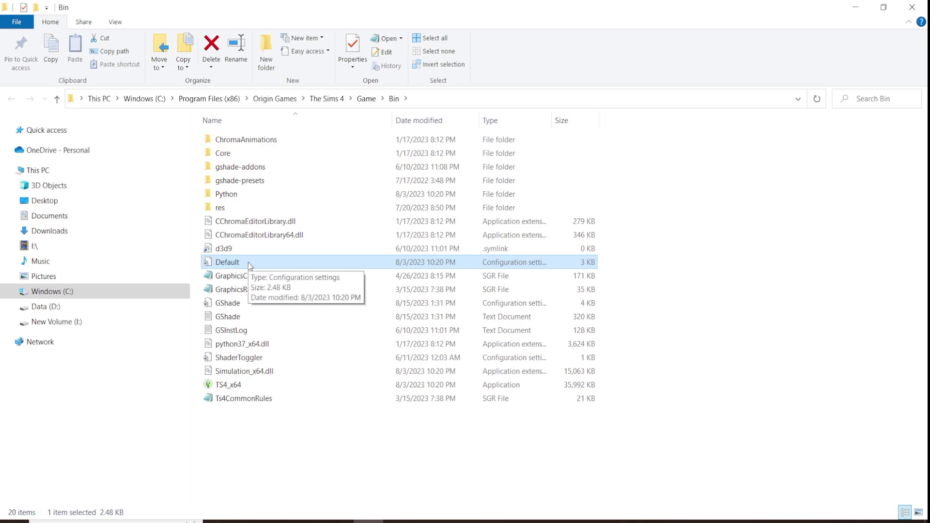
right_click(248, 263)
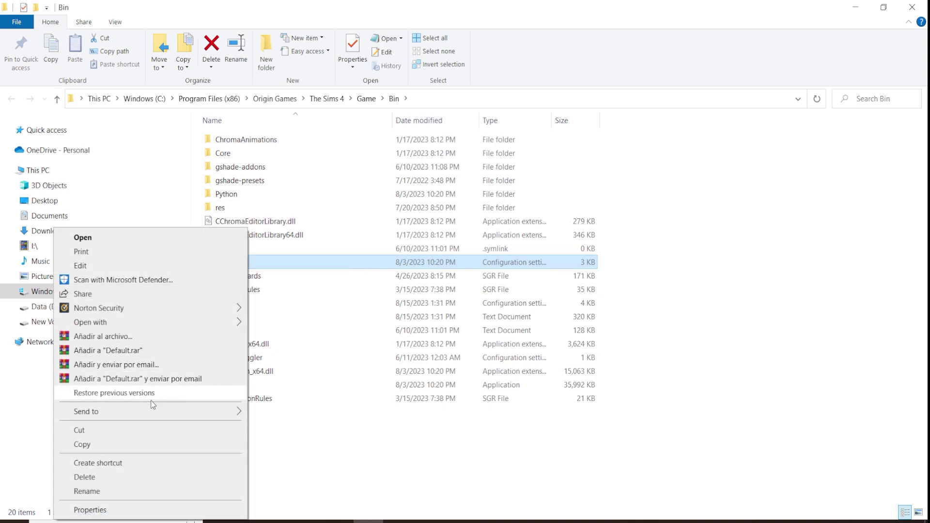
click(116, 445)
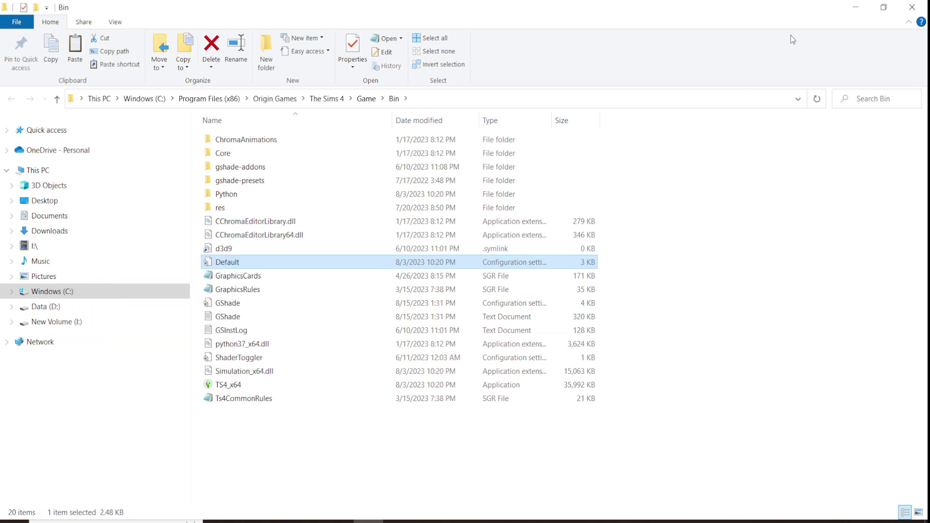
click(853, 8)
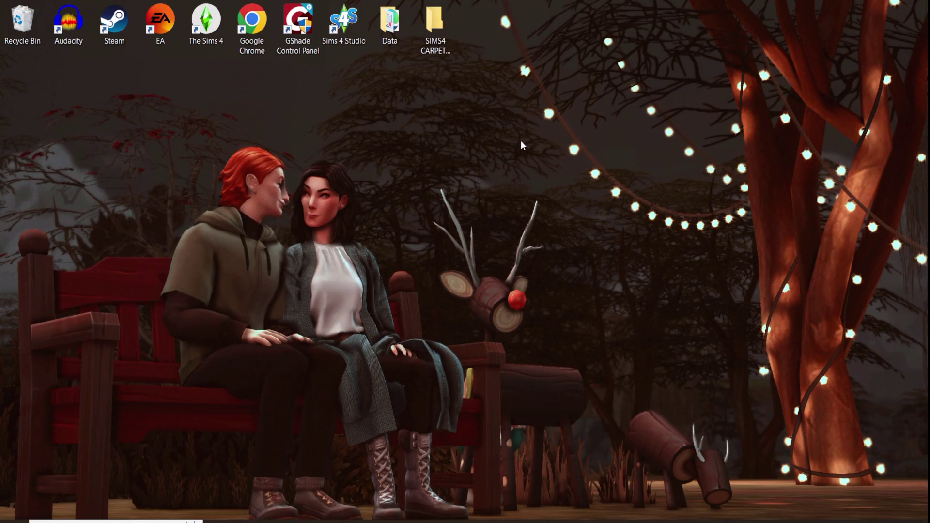
Paste the Default file as a backup into the desktop folder SIMS4 CARPETA DEFAULT ANTES DE BORRAR PLUMBOB
click(448, 48)
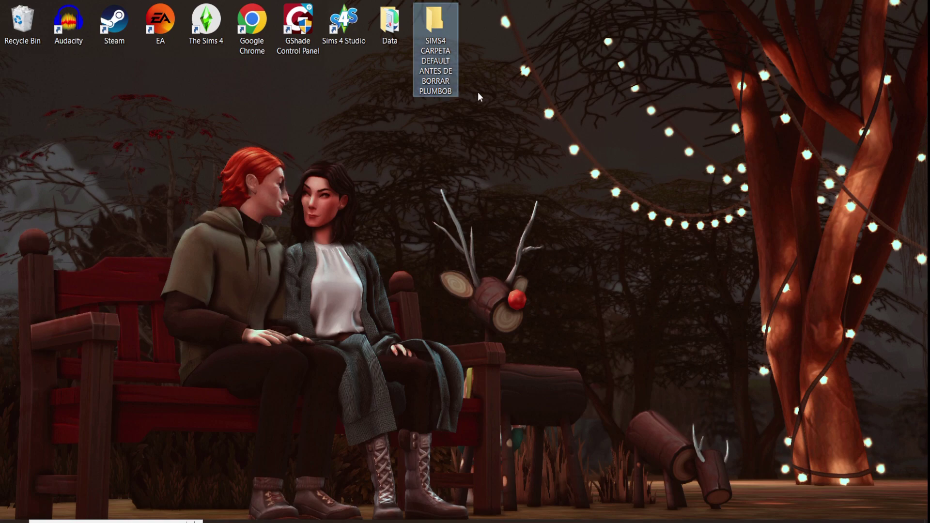
double_click(443, 29)
right_click(422, 212)
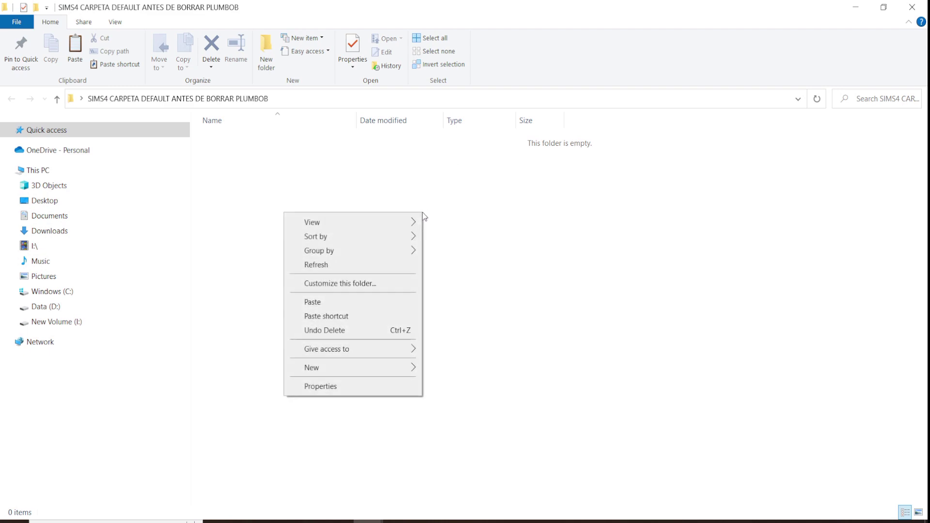
click(367, 302)
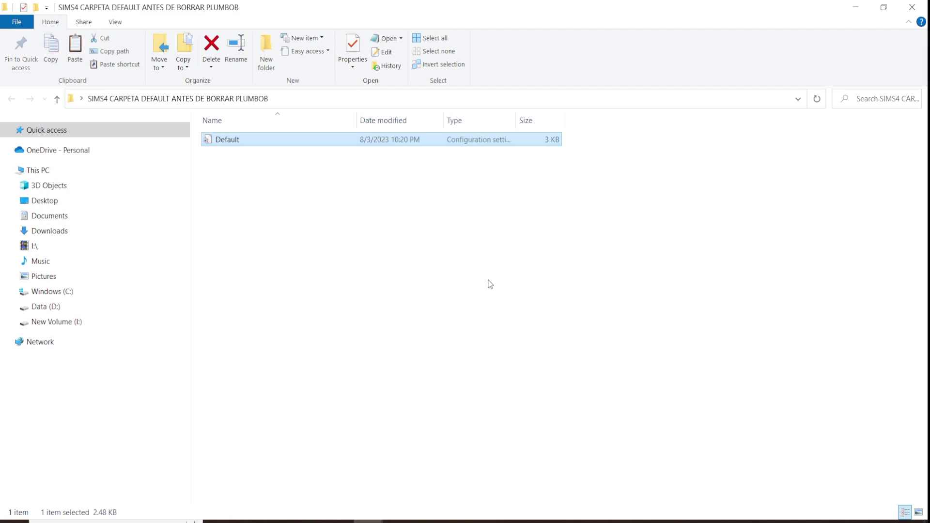
click(488, 263)
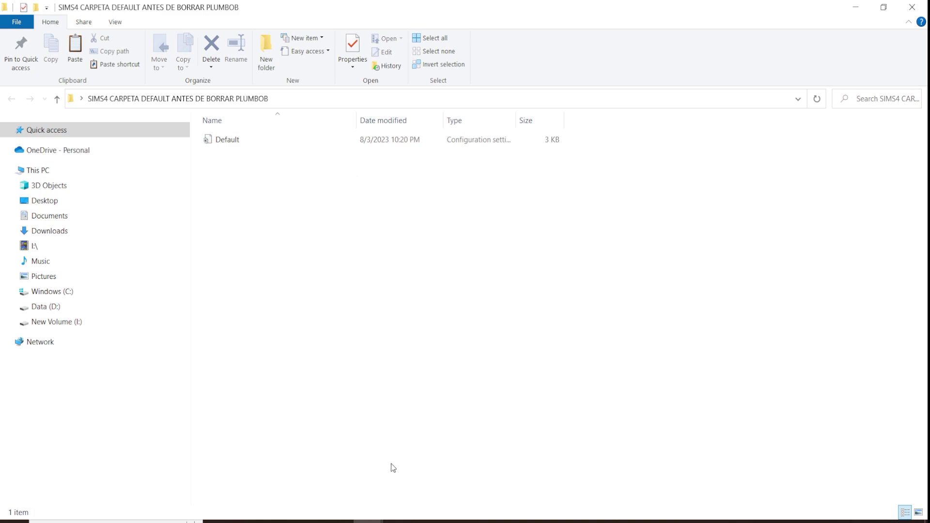
Return to the Bin folder, open its Default configuration file in Notepad and reposition the text window
mouse_move(369, 520)
click(361, 504)
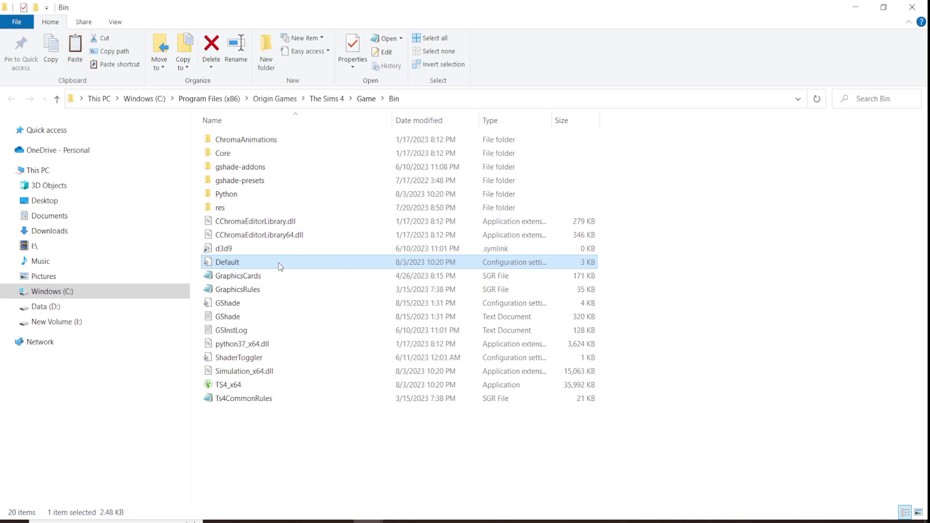
double_click(254, 265)
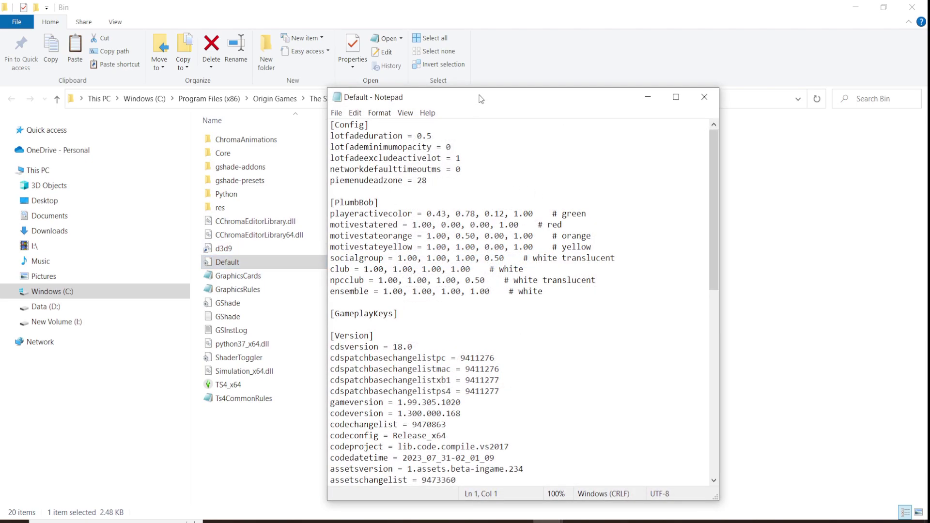
drag(481, 99, 452, 83)
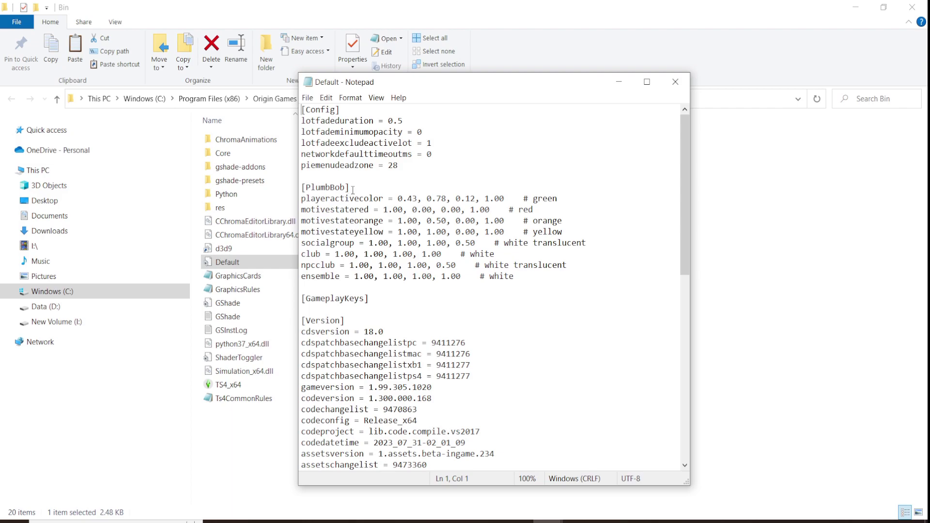
Examine the color entries in the [PlumbBob] section, especially the fourth value of the playeractivecolor and motivestate lines
drag(355, 188, 301, 189)
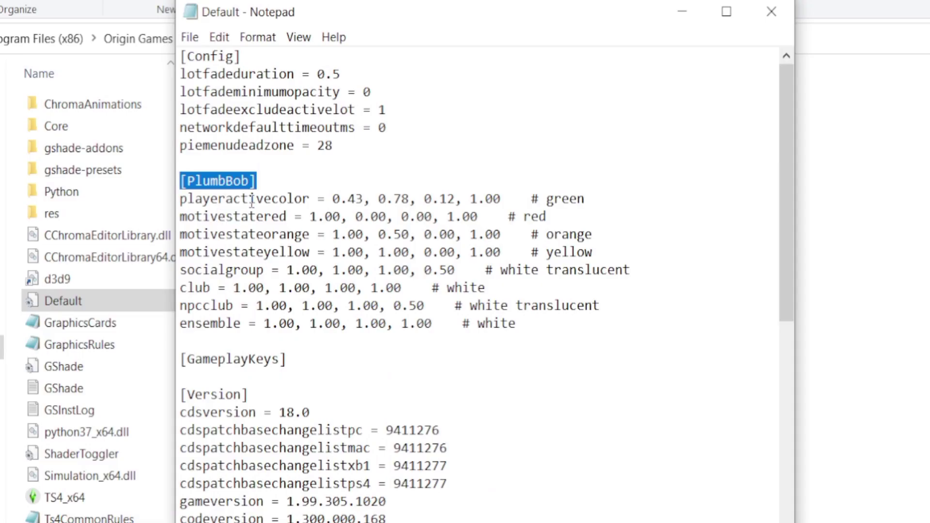
click(249, 182)
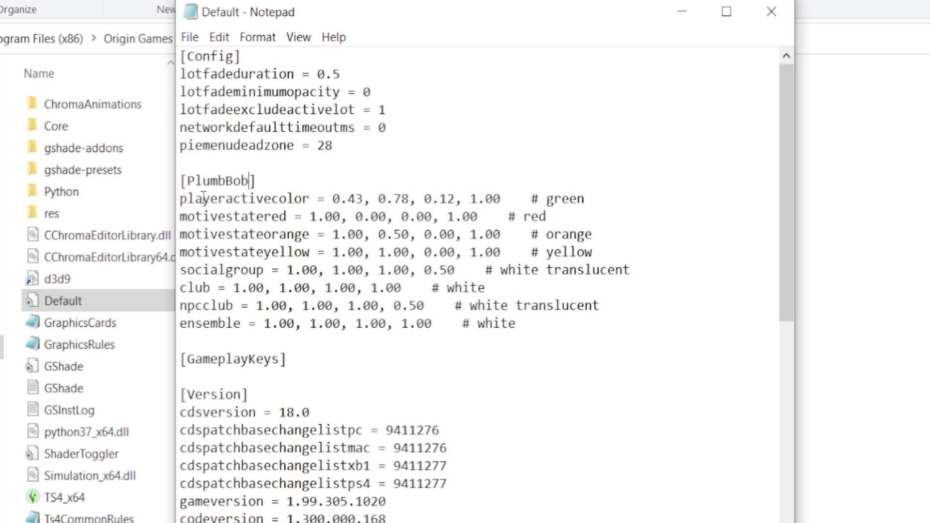
drag(234, 199, 273, 199)
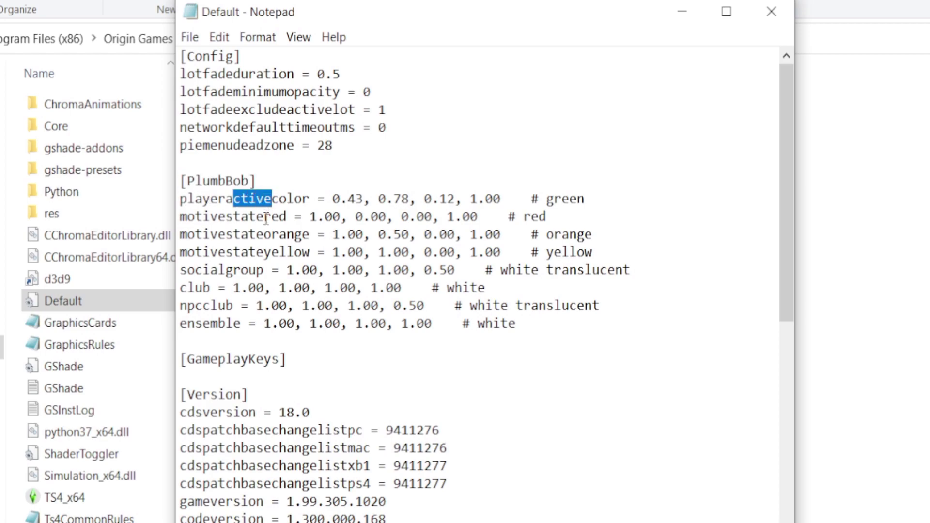
click(270, 234)
click(384, 234)
drag(387, 199, 394, 199)
click(469, 200)
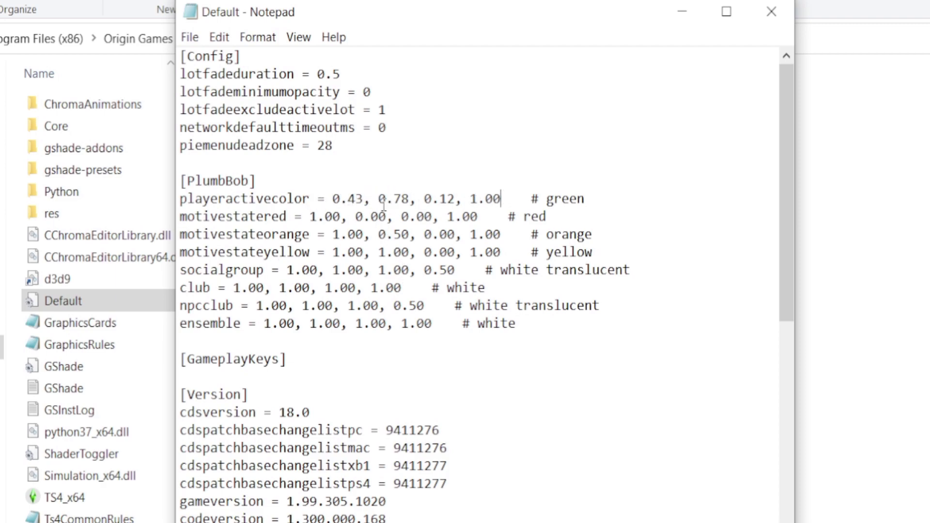
key(Right)
key(Right)
key(Right)
key(Right)
click(492, 234)
drag(187, 200, 510, 200)
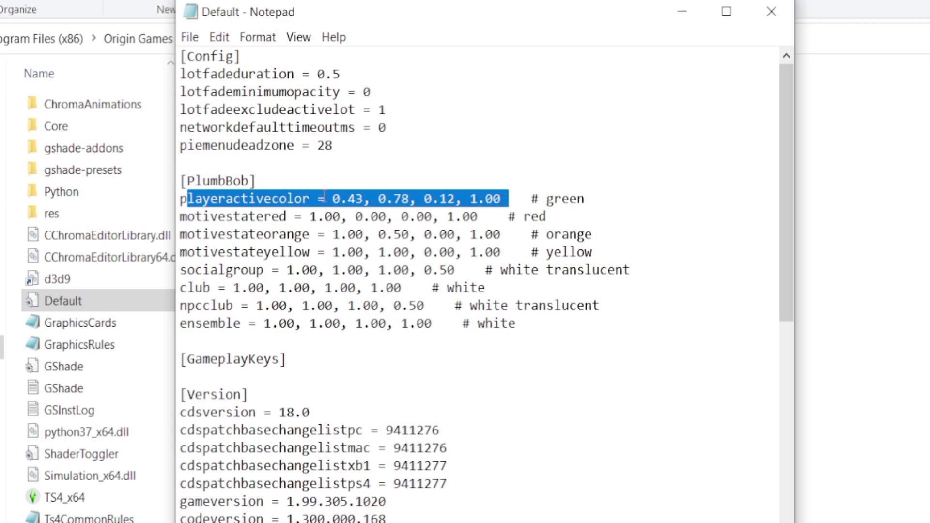
click(488, 200)
drag(218, 217, 482, 218)
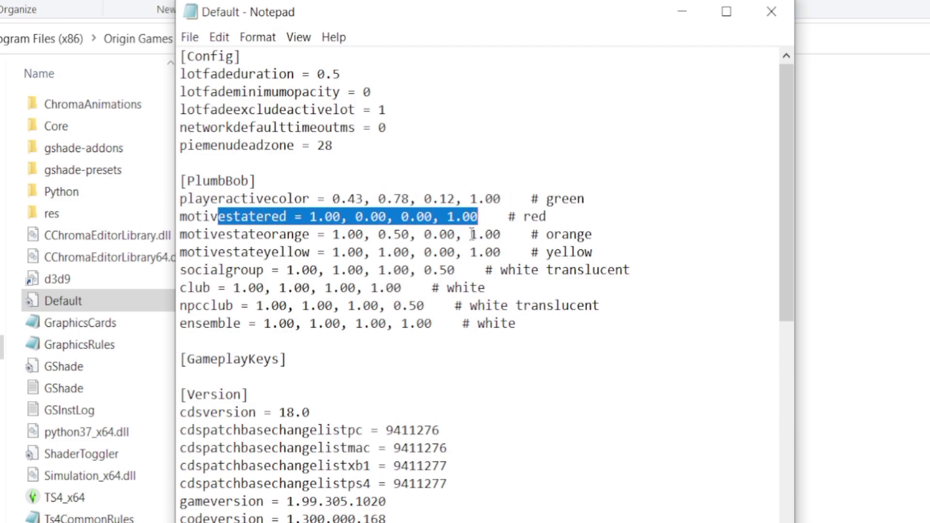
click(479, 252)
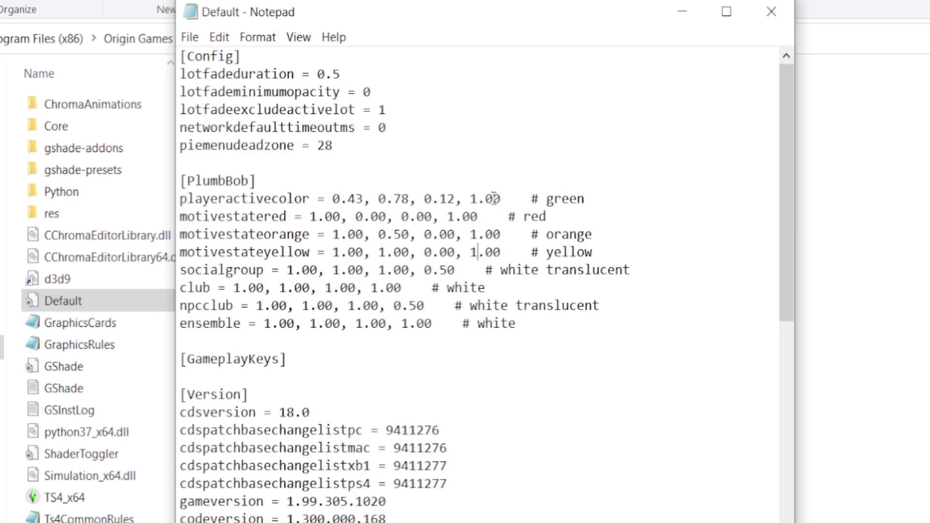
Set the fourth value of the playeractivecolor and motivestatered lines to 0.00
click(476, 198)
key(BackSpace)
text(0)
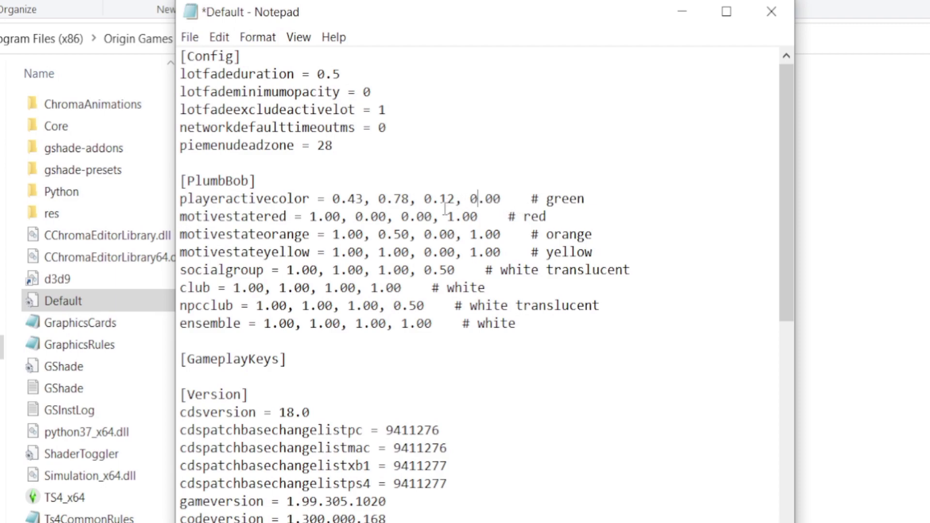
click(463, 218)
key(Left)
key(BackSpace)
text(0)
Set the fourth value of the motivestateorange, motivestateyellow and socialgroup lines to 0.00
click(477, 234)
key(BackSpace)
text(0)
click(479, 251)
key(BackSpace)
text(0)
click(447, 270)
key(BackSpace)
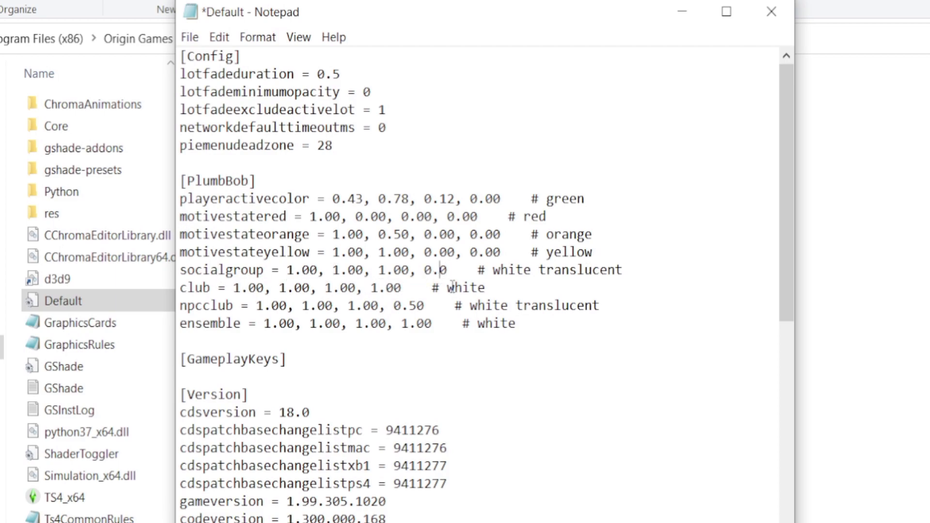
text(0)
Save the edited Default configuration file
click(417, 305)
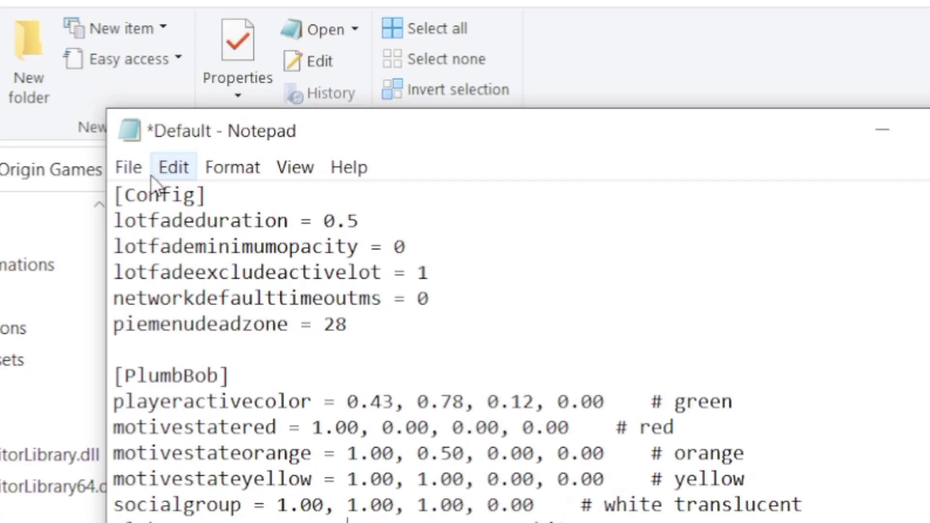
click(129, 167)
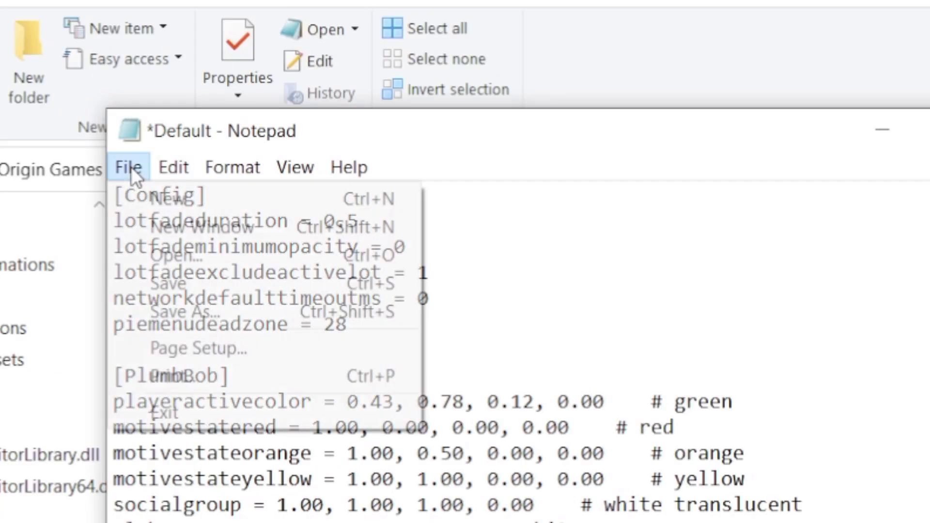
click(239, 284)
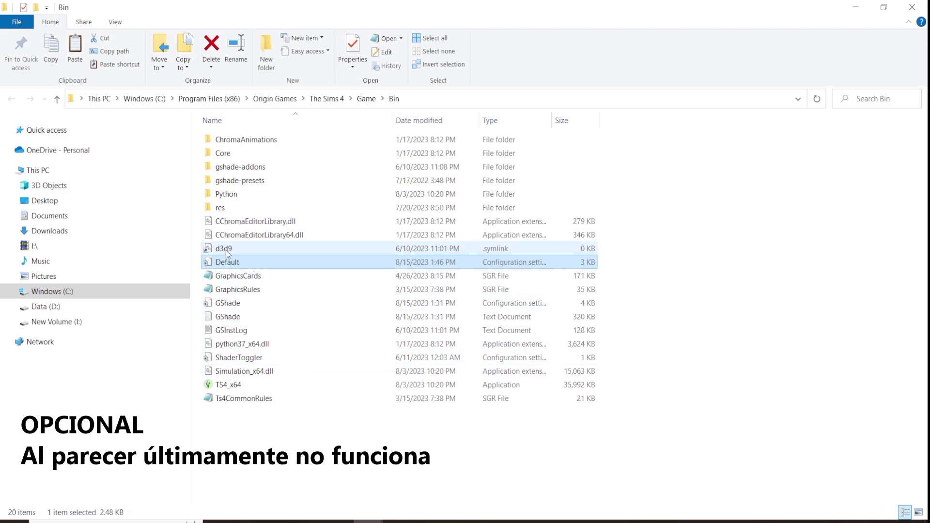
Copy the edited Default file from Bin into the Documents folder Electronic Arts\The Sims 4\ConfigOverride
right_click(233, 268)
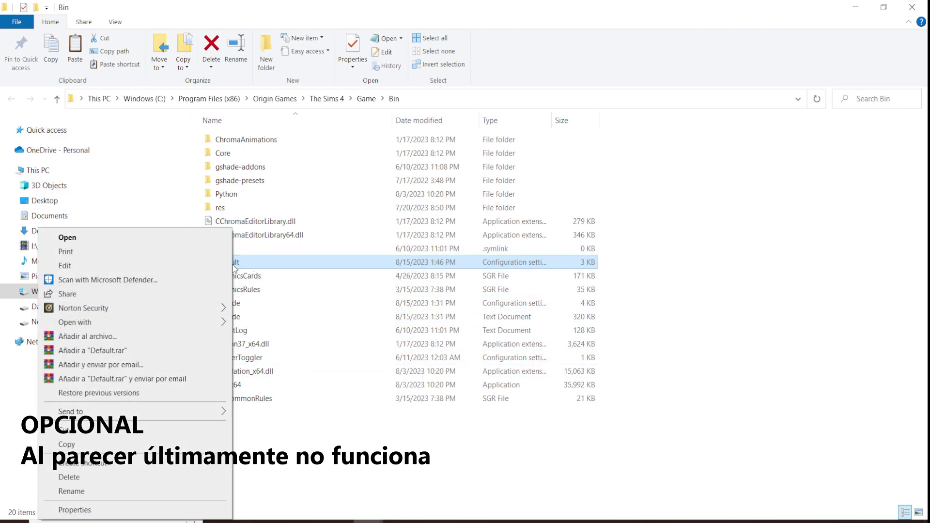
click(157, 430)
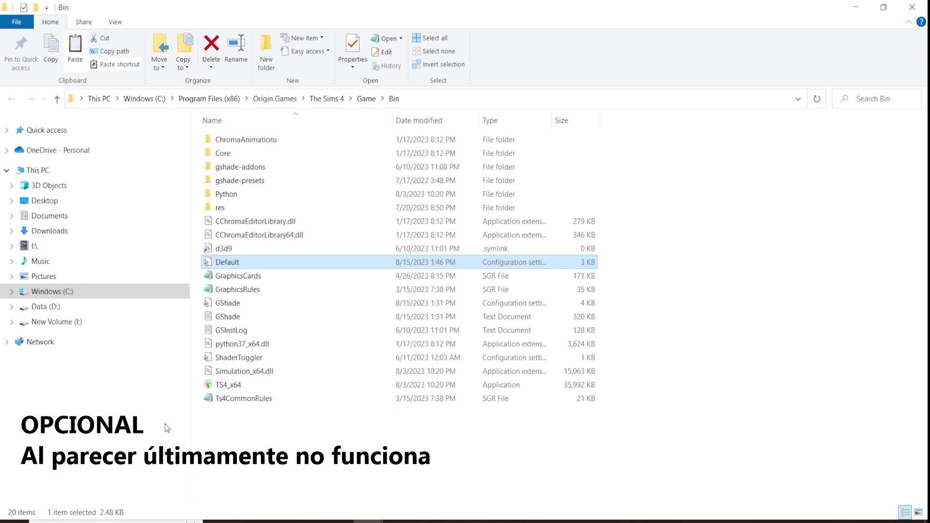
click(42, 223)
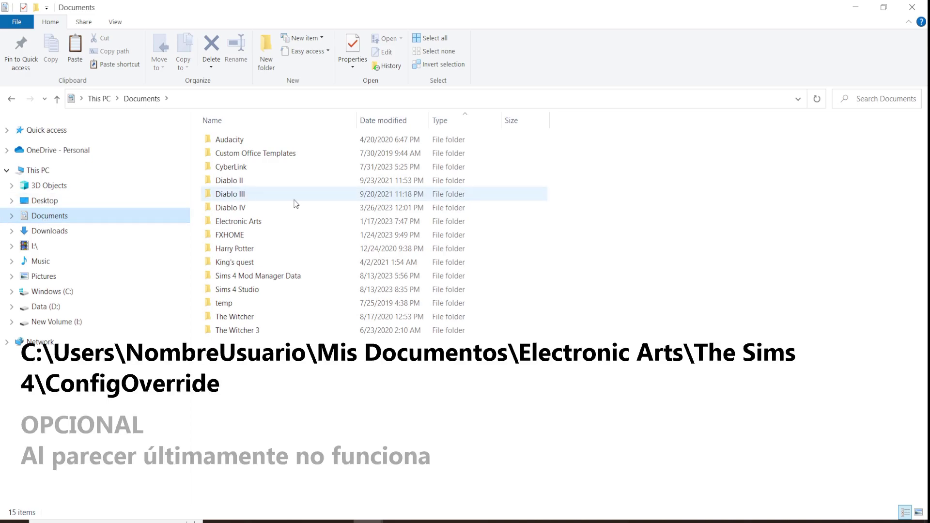
click(248, 225)
double_click(248, 225)
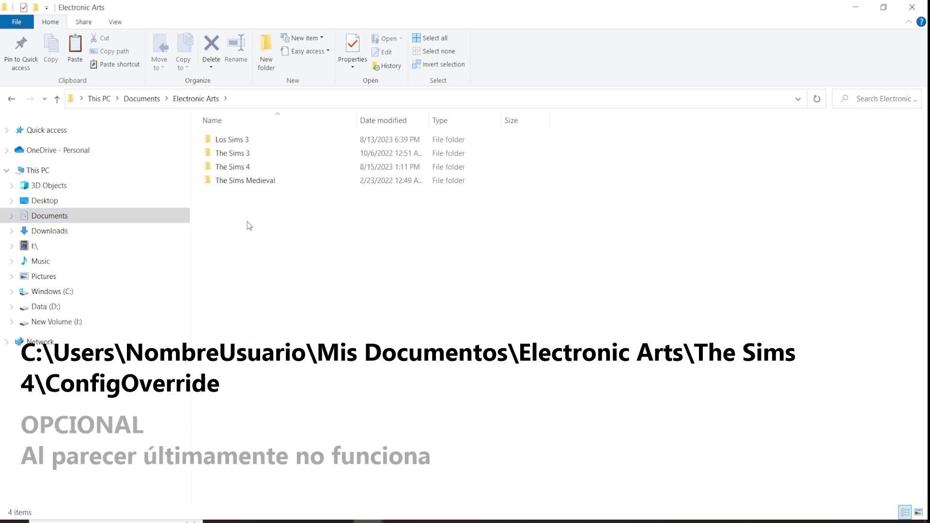
double_click(249, 170)
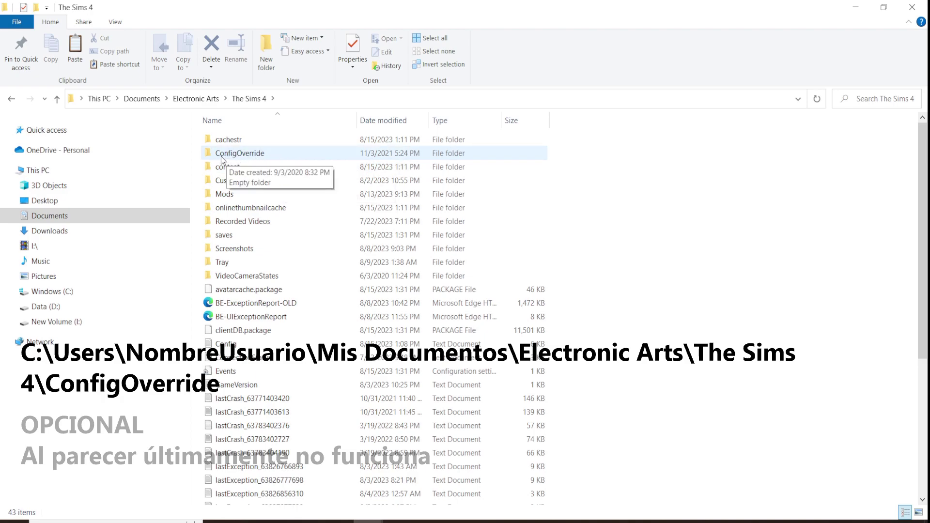
double_click(267, 156)
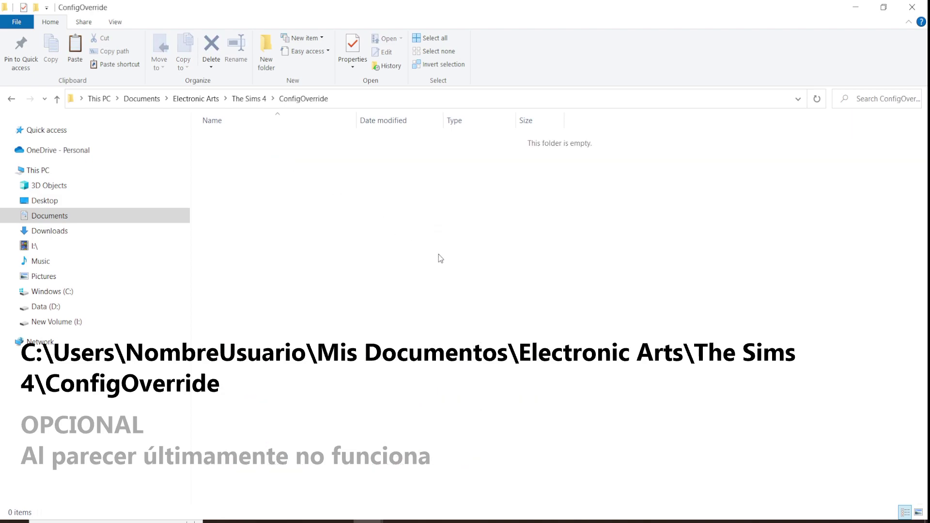
right_click(342, 195)
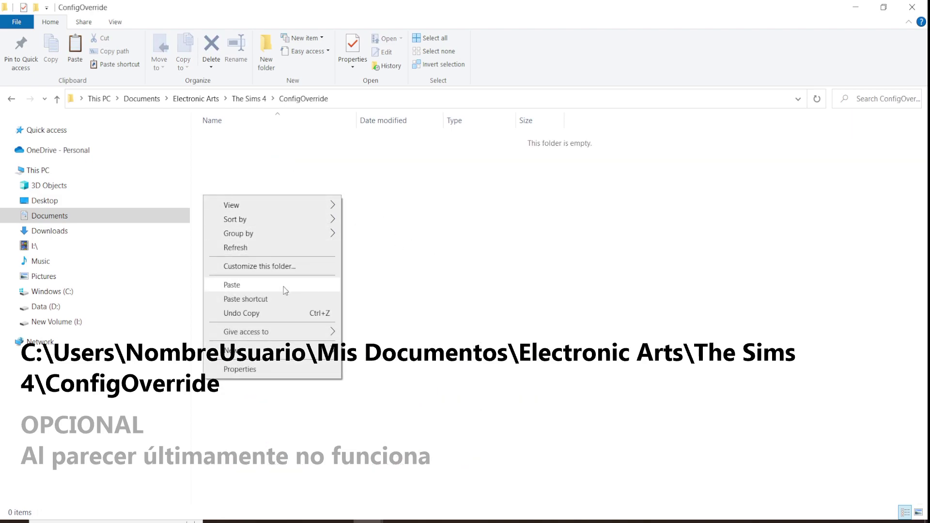
click(306, 283)
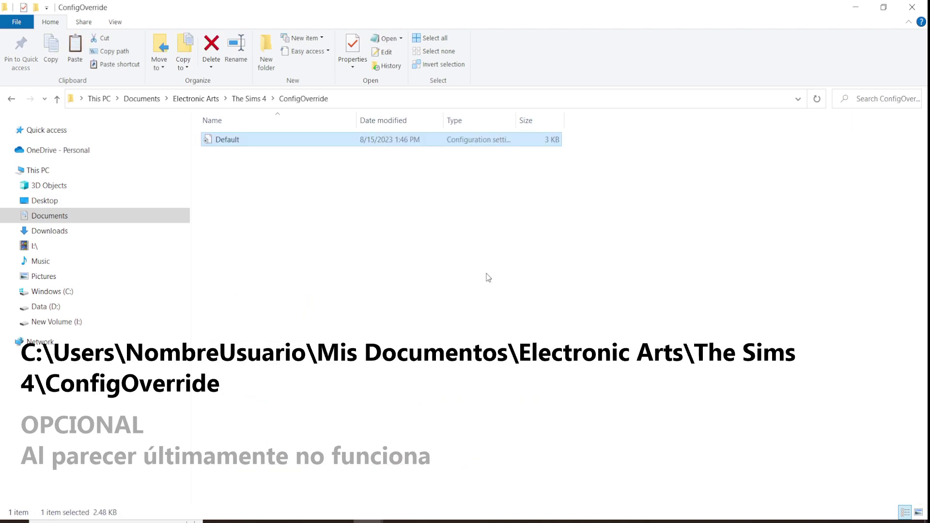
click(258, 172)
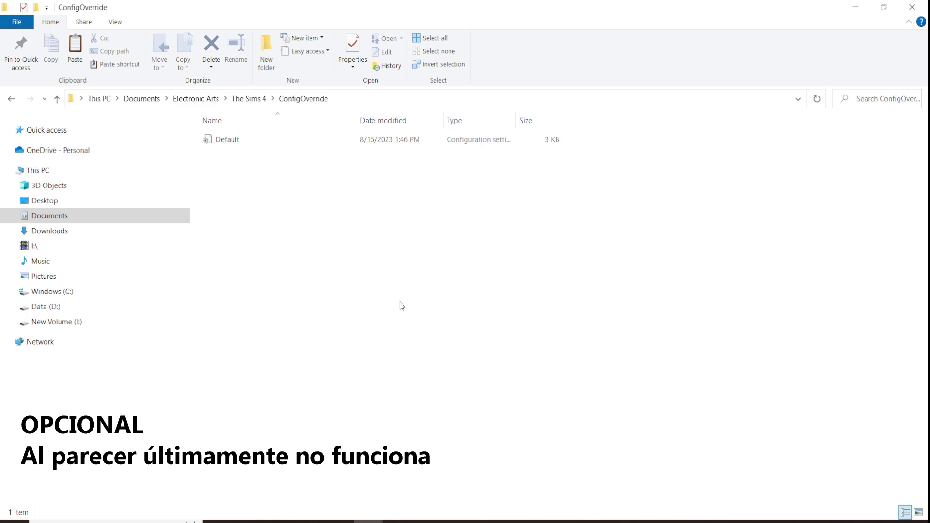
click(225, 142)
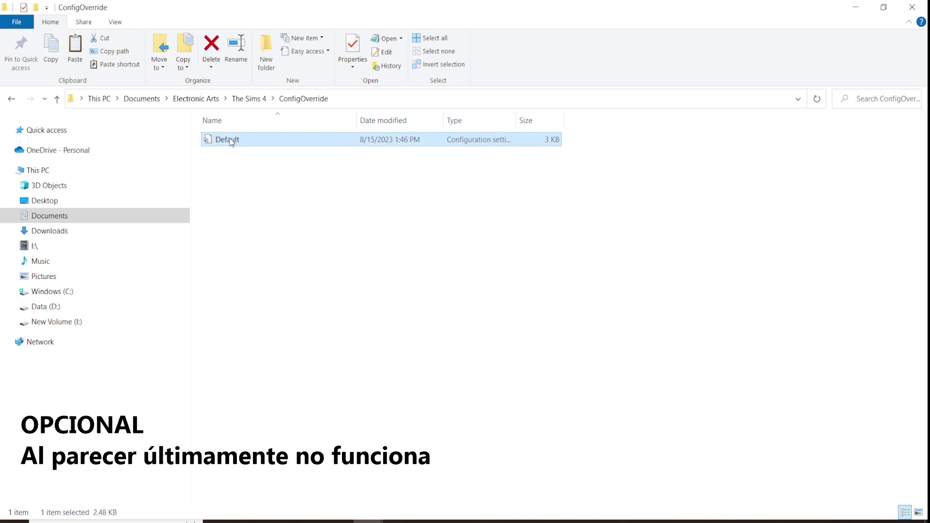
right_click(225, 143)
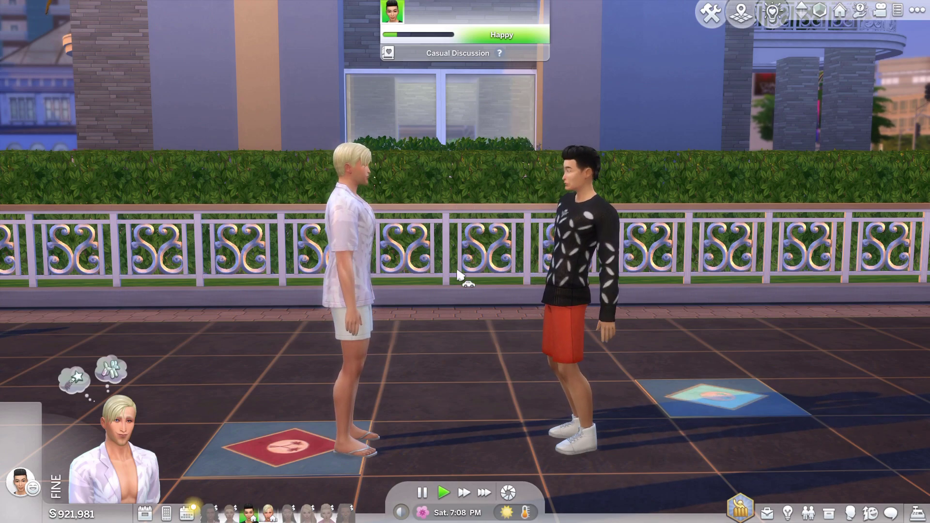
Pause the game and inspect the space above the two conversing Sims' heads to check for the plumbob
mouse_move(330, 467)
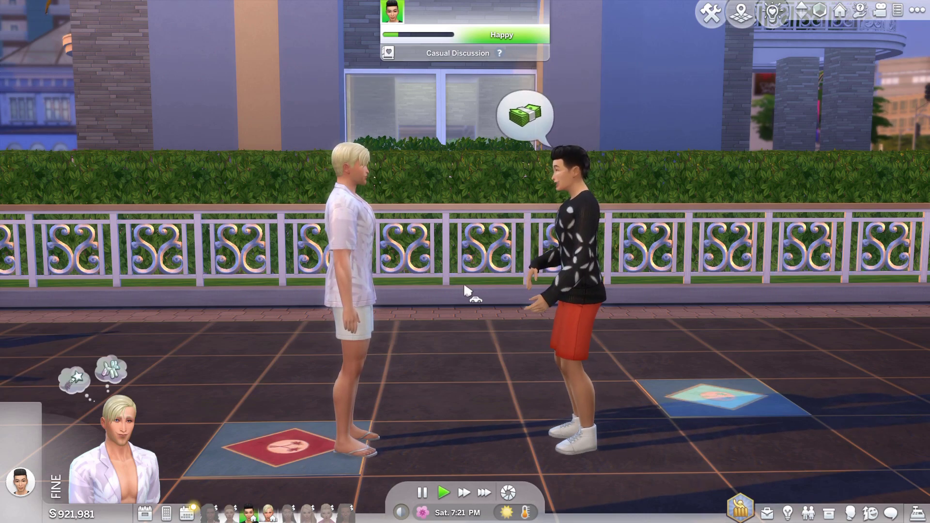
scroll(473, 290, down, 1)
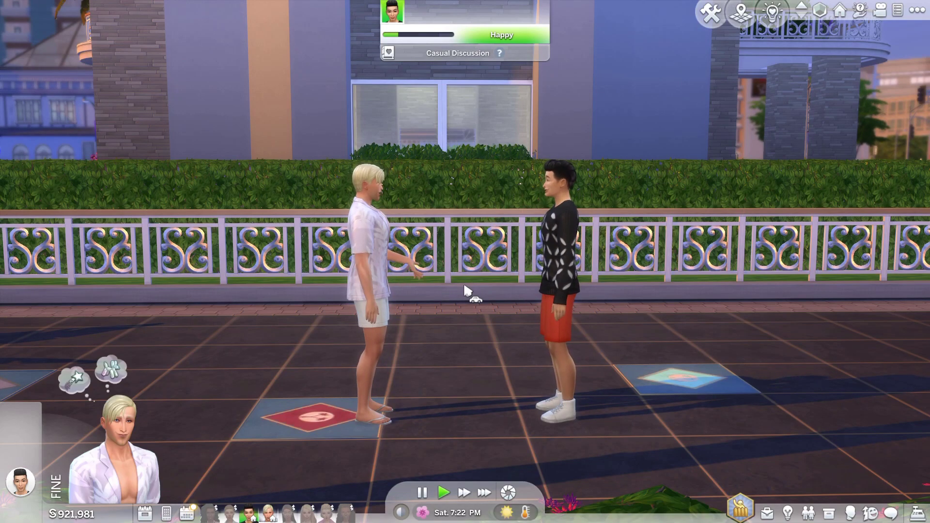
key(p)
scroll(447, 363, up, 1)
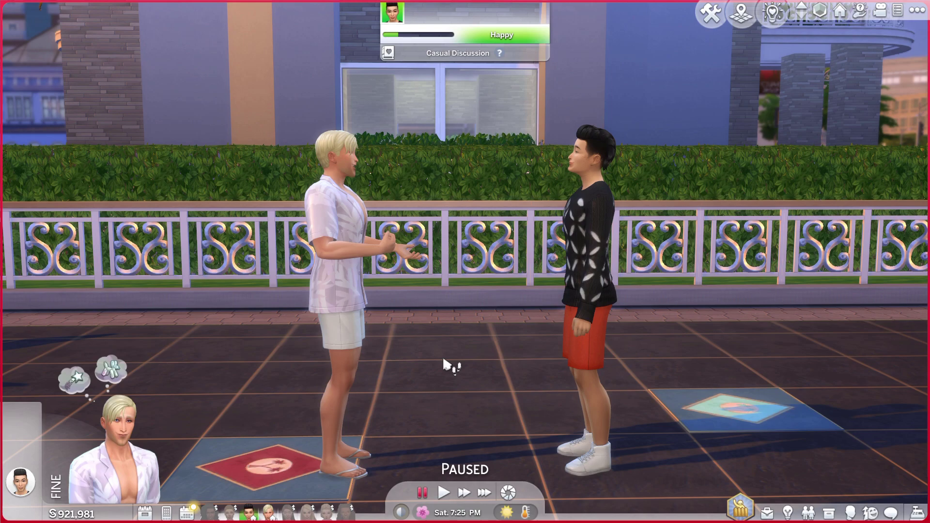
scroll(465, 354, down, 1)
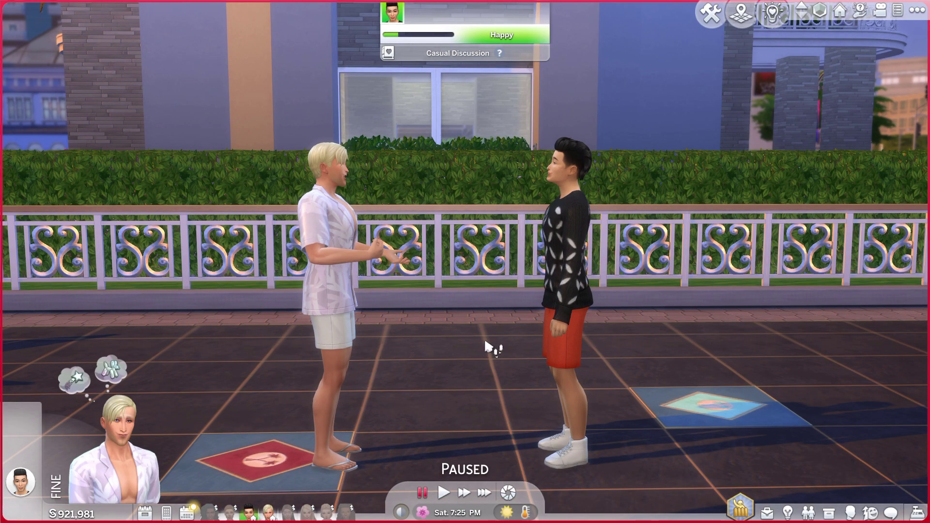